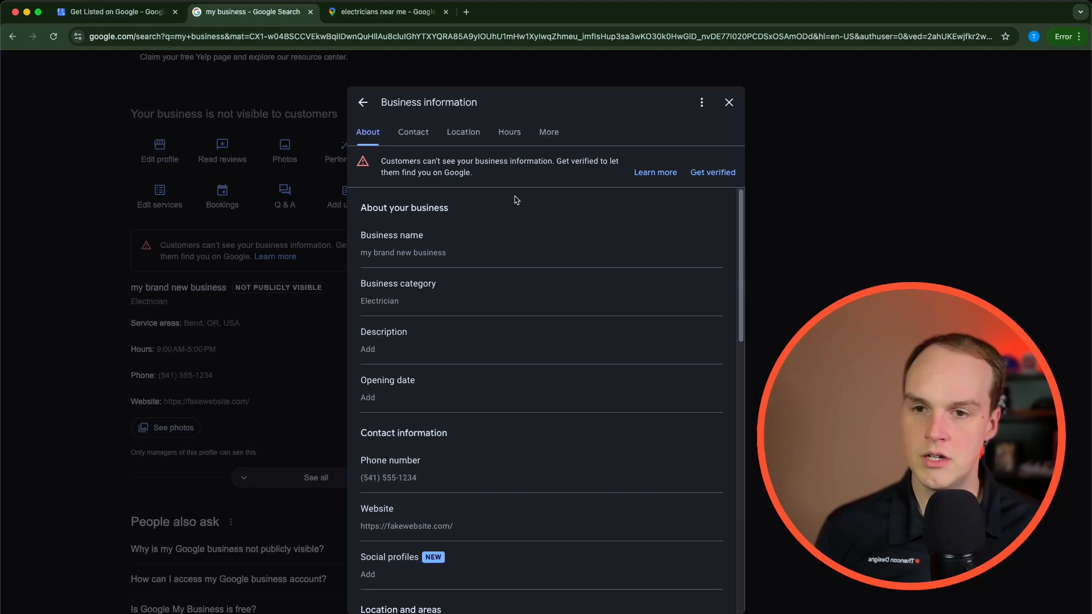
# Open the business category for editing and add a blank field for an additional category.
pyautogui.scroll(-1, 519, 198)
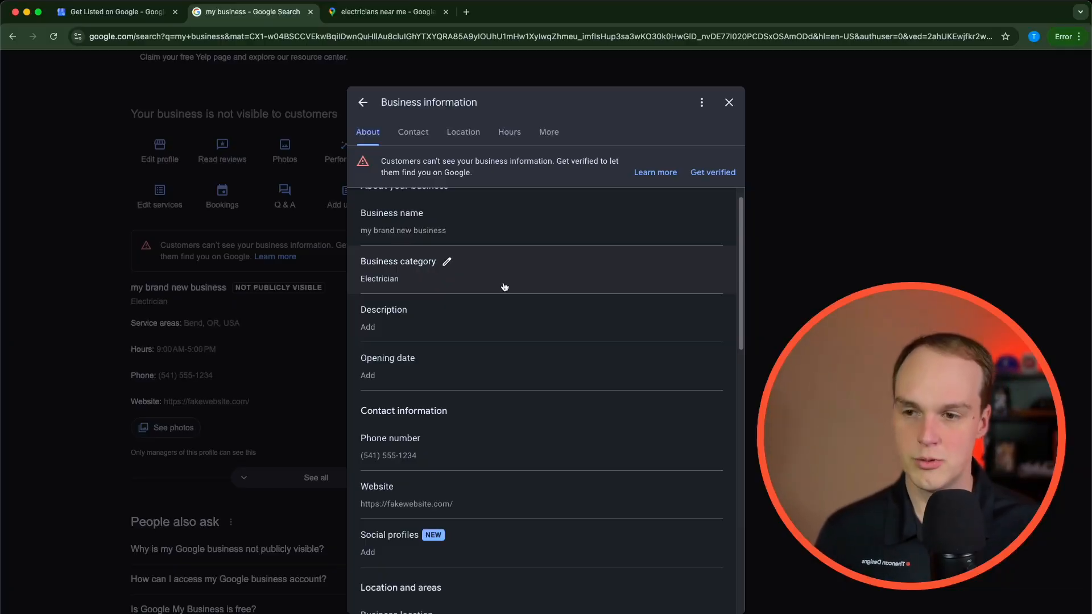
pyautogui.click(505, 287)
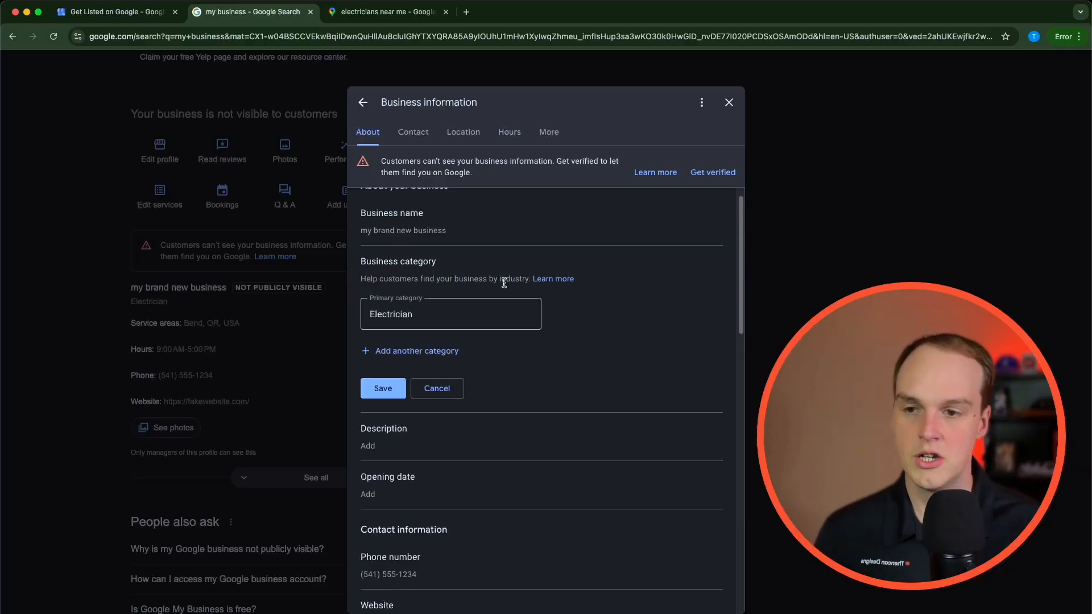
pyautogui.click(408, 351)
pyautogui.scroll(-2, 407, 354)
pyautogui.scroll(3, 408, 357)
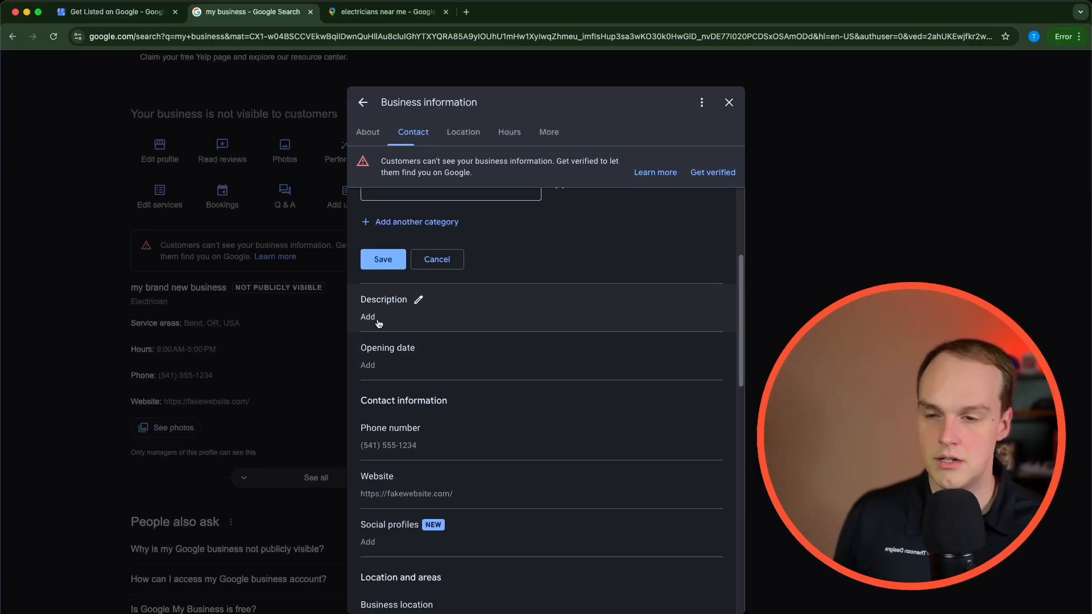
# Generate a suggested business description and insert it into the Description field.
pyautogui.click(377, 316)
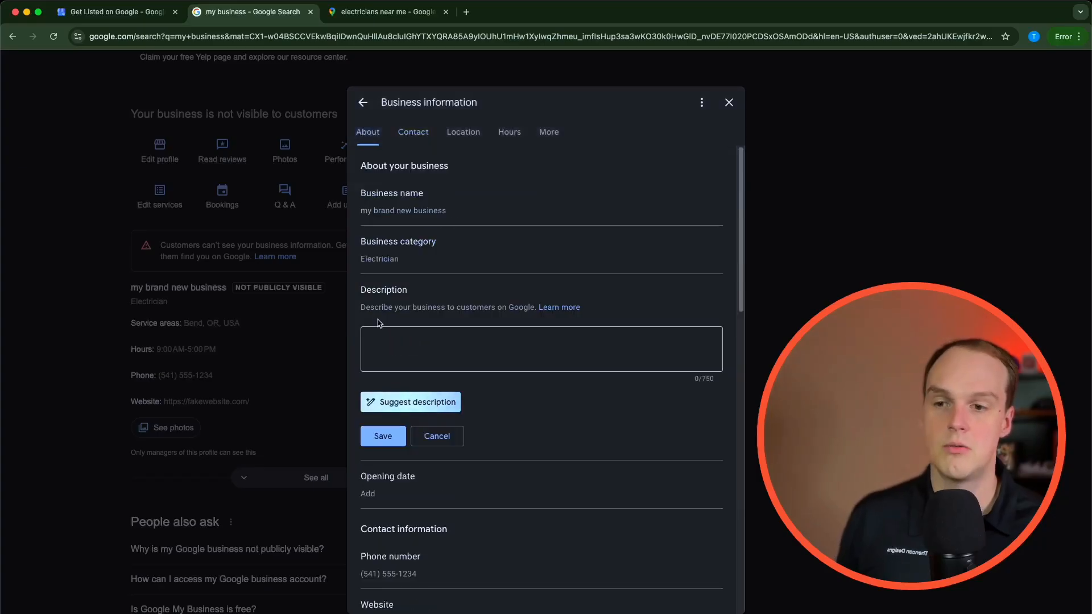
pyautogui.click(393, 404)
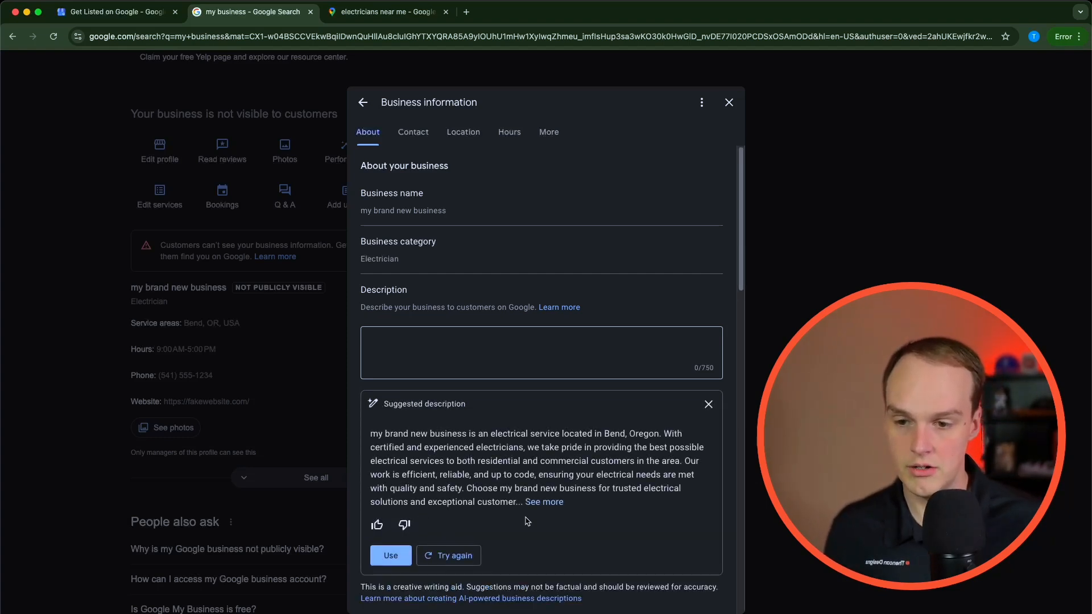
pyautogui.click(387, 556)
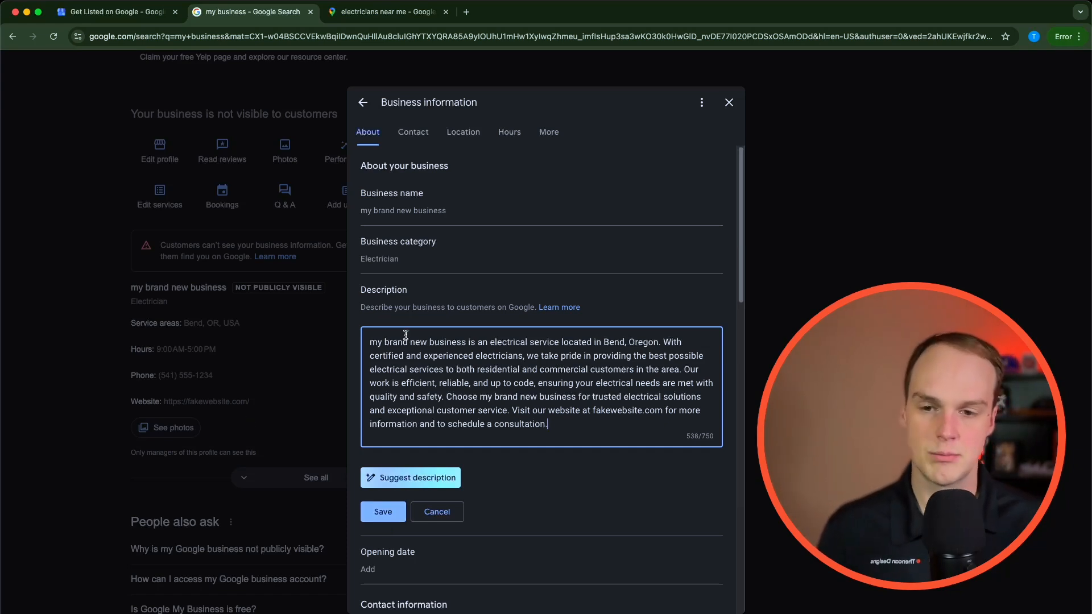
pyautogui.scroll(-4, 406, 334)
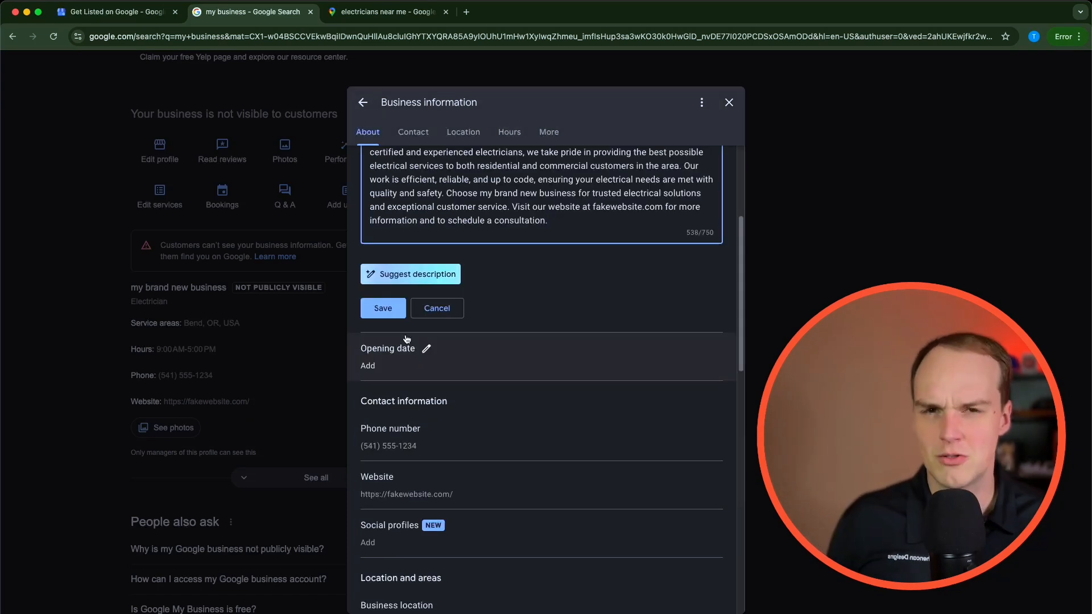
pyautogui.scroll(-1, 406, 340)
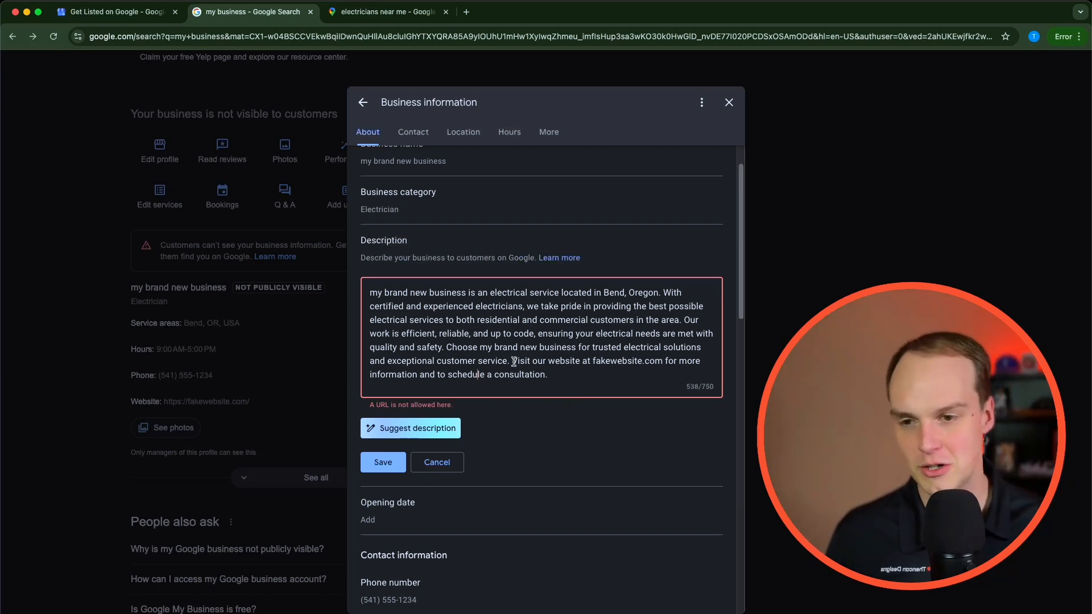
# Delete the closing sentence with the website address from the business description and save it.
pyautogui.moveTo(511, 361); pyautogui.dragTo(584, 402)
pyautogui.press('BackSpace')
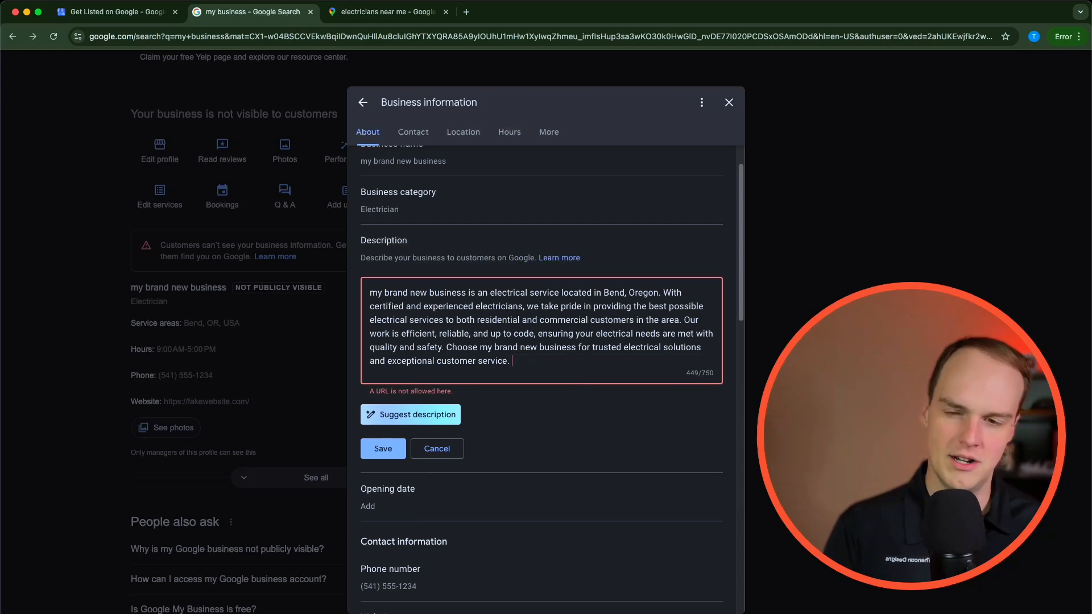
pyautogui.click(374, 451)
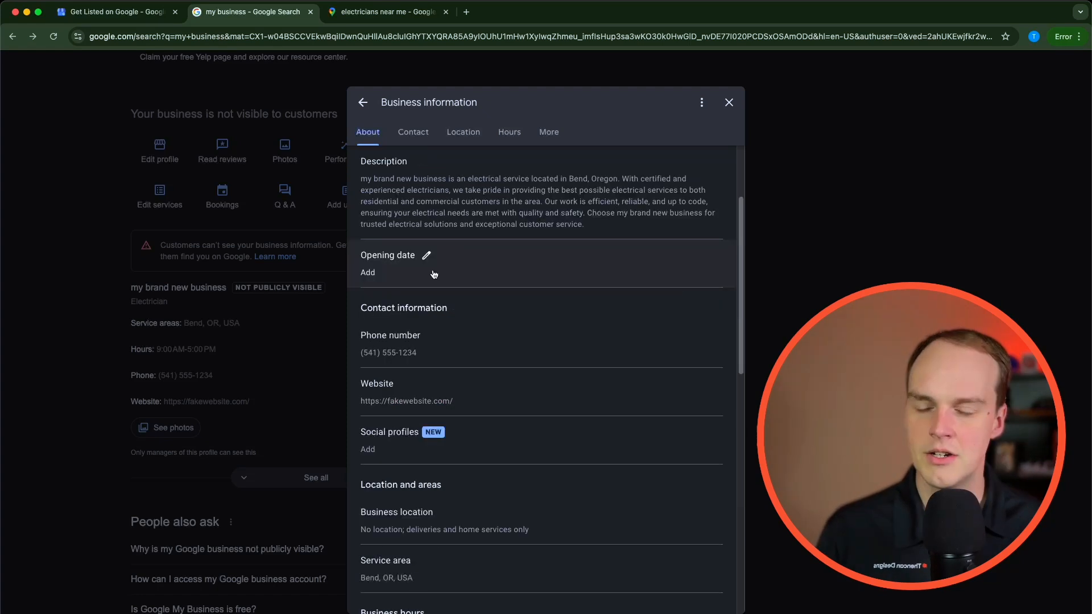
# Set the business opening date to January 2023 and save it.
pyautogui.click(434, 272)
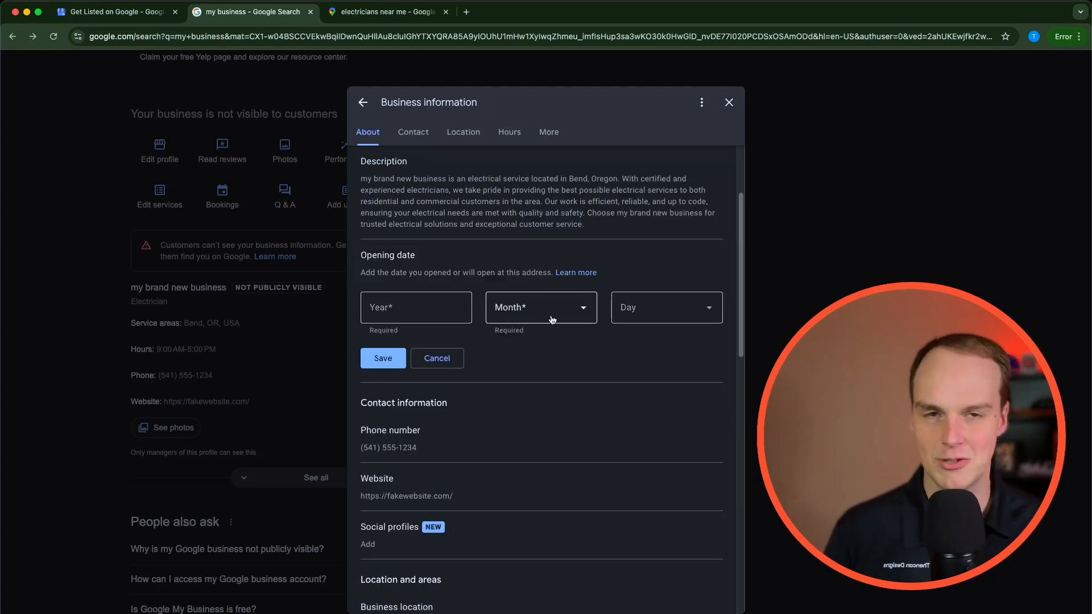
pyautogui.click(398, 310)
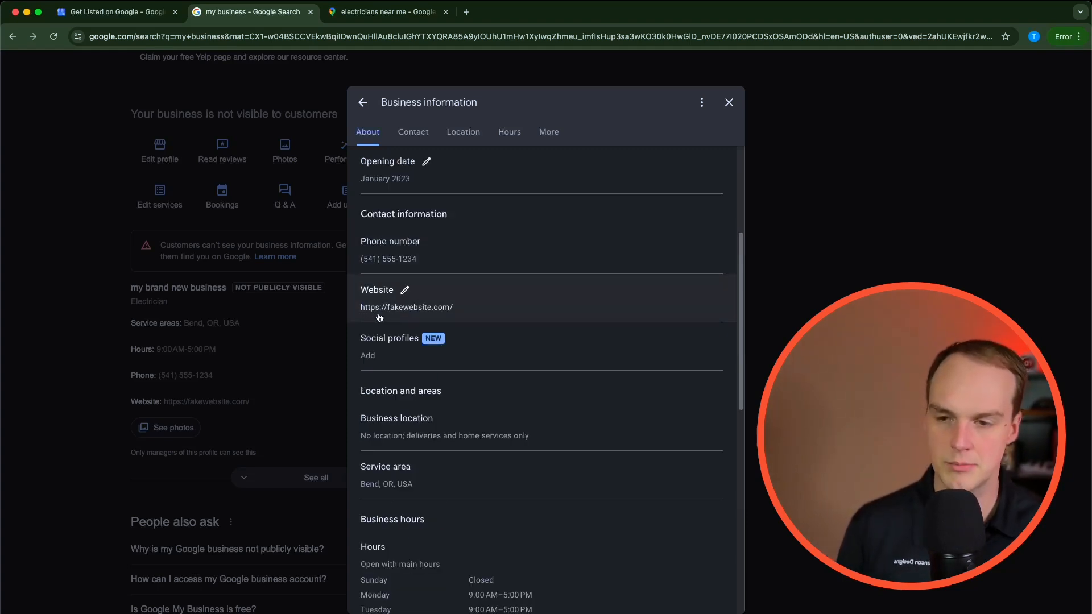
# Open the social profiles entry in the contact information and view the selectable profile types.
pyautogui.scroll(-1, 398, 330)
pyautogui.click(409, 344)
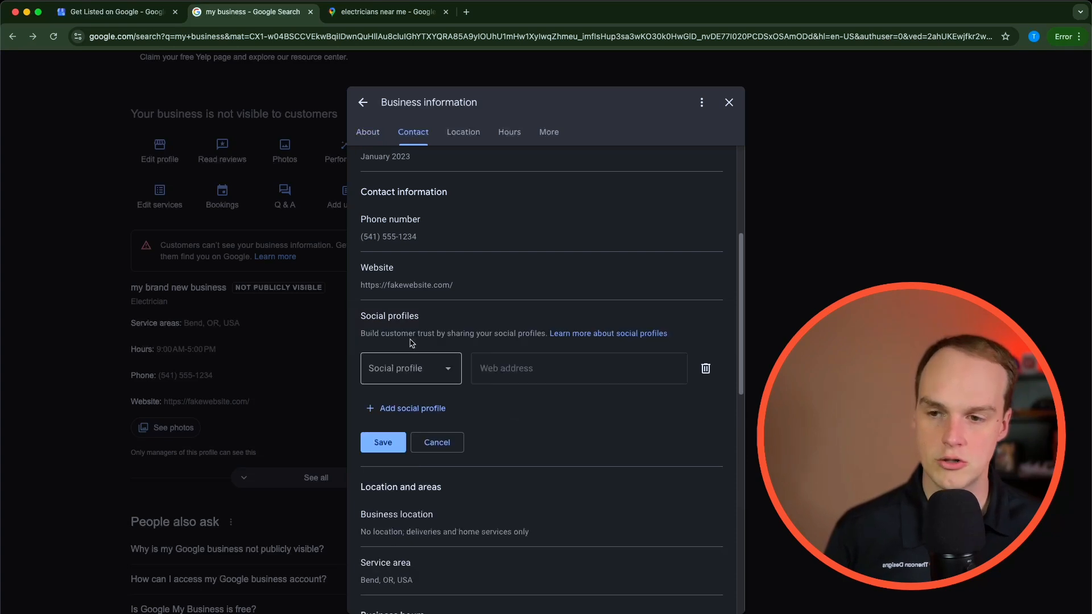
pyautogui.click(411, 374)
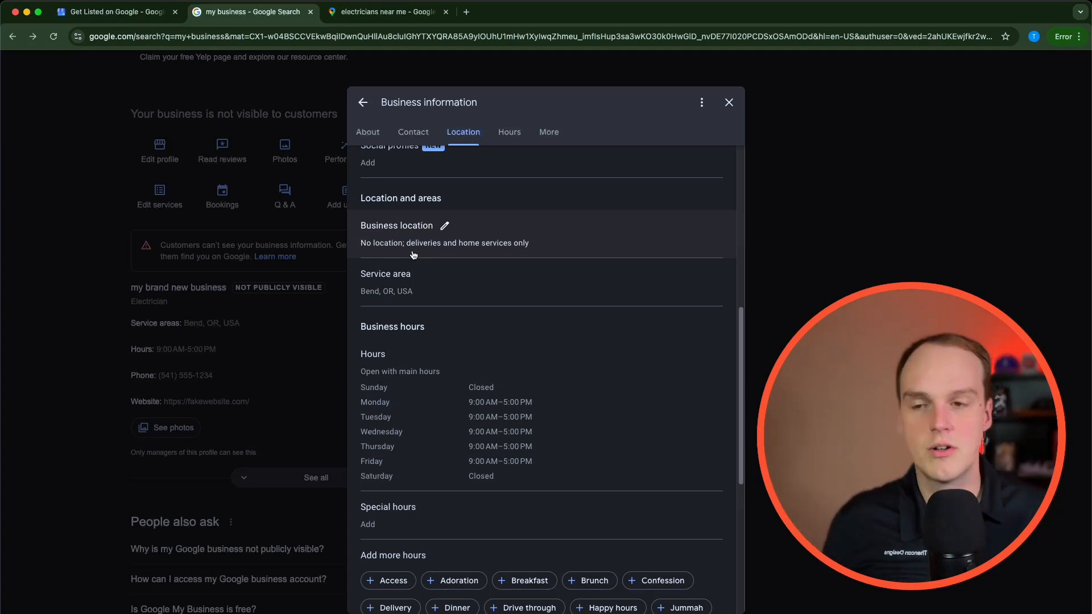
# Open the business location for editing and try switching on the display of the business address to customers.
pyautogui.click(413, 255)
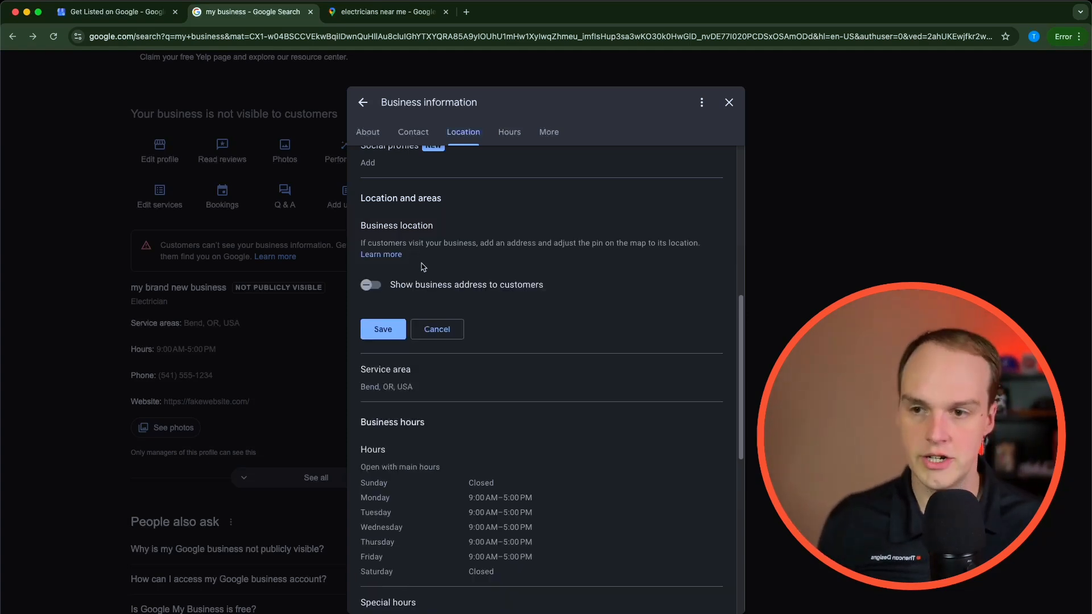
pyautogui.click(379, 286)
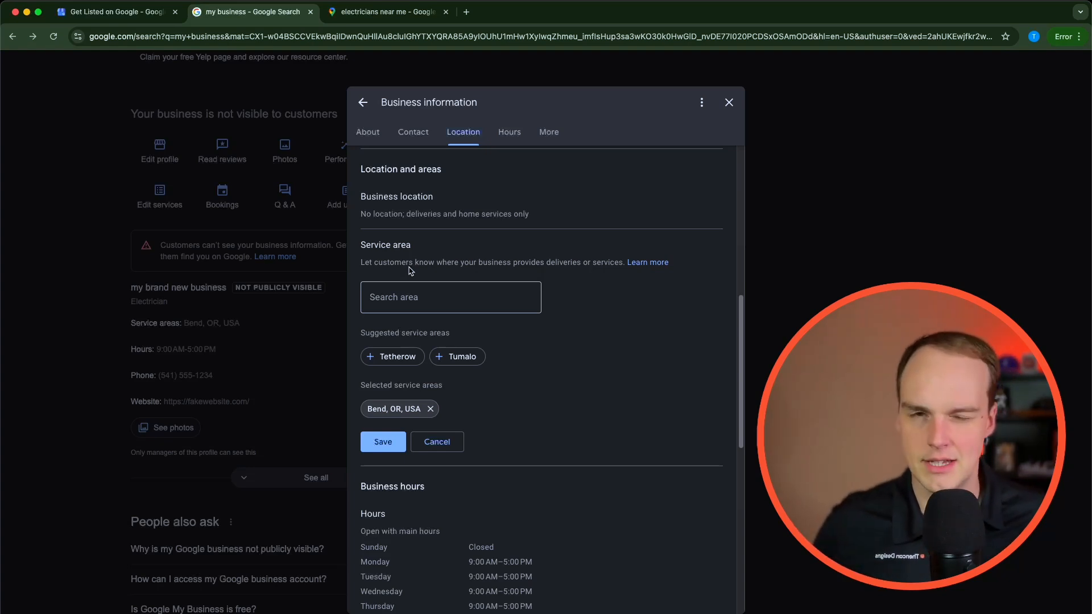
# Examine the ownership attributes under From the business and close them without saving.
pyautogui.scroll(-10, 418, 285)
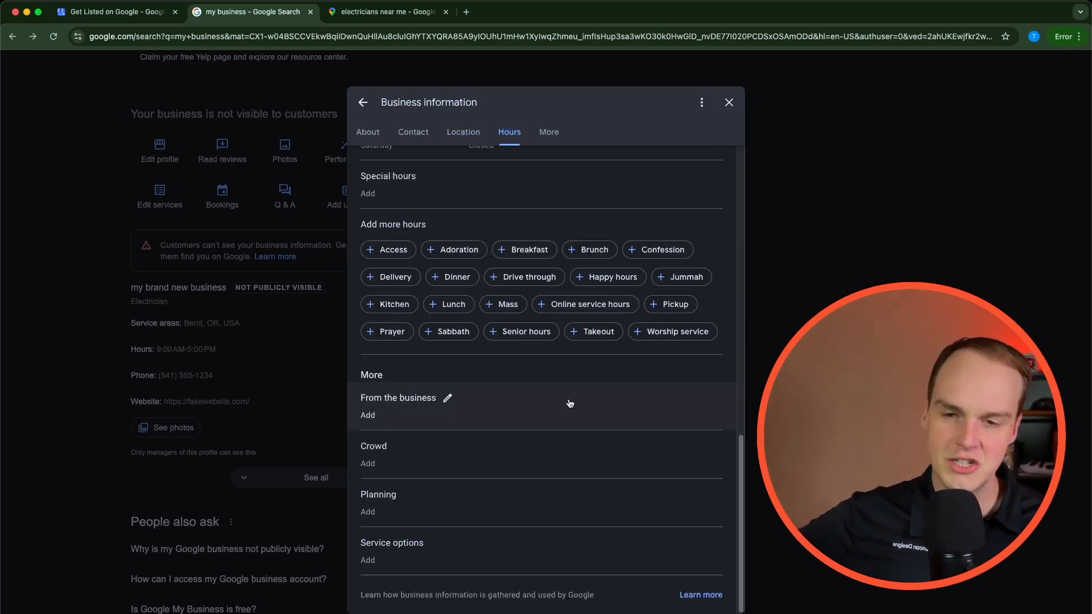
pyautogui.click(429, 408)
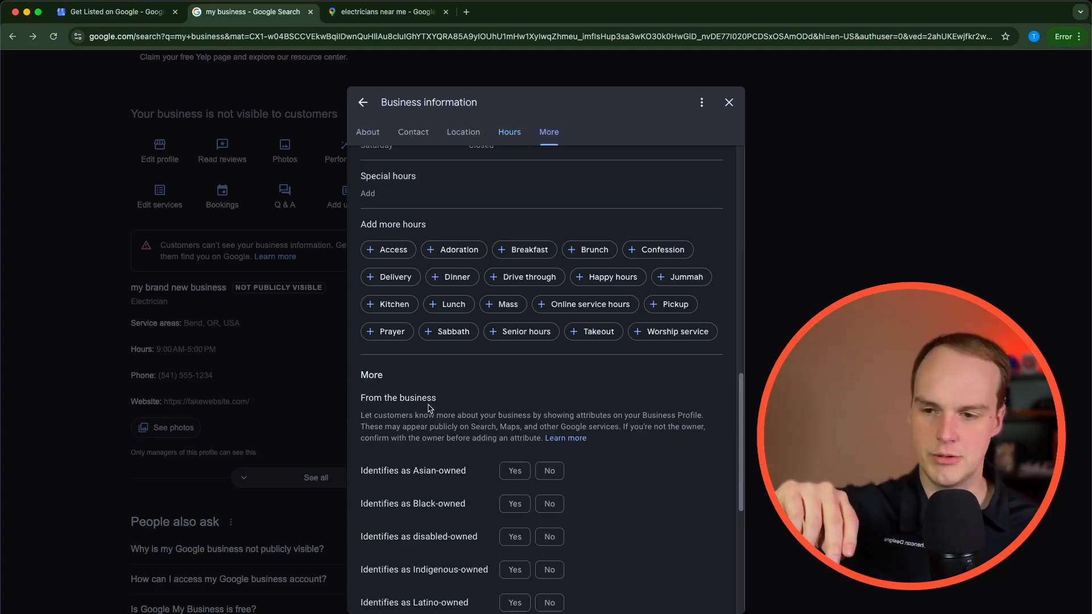
pyautogui.scroll(-4, 430, 409)
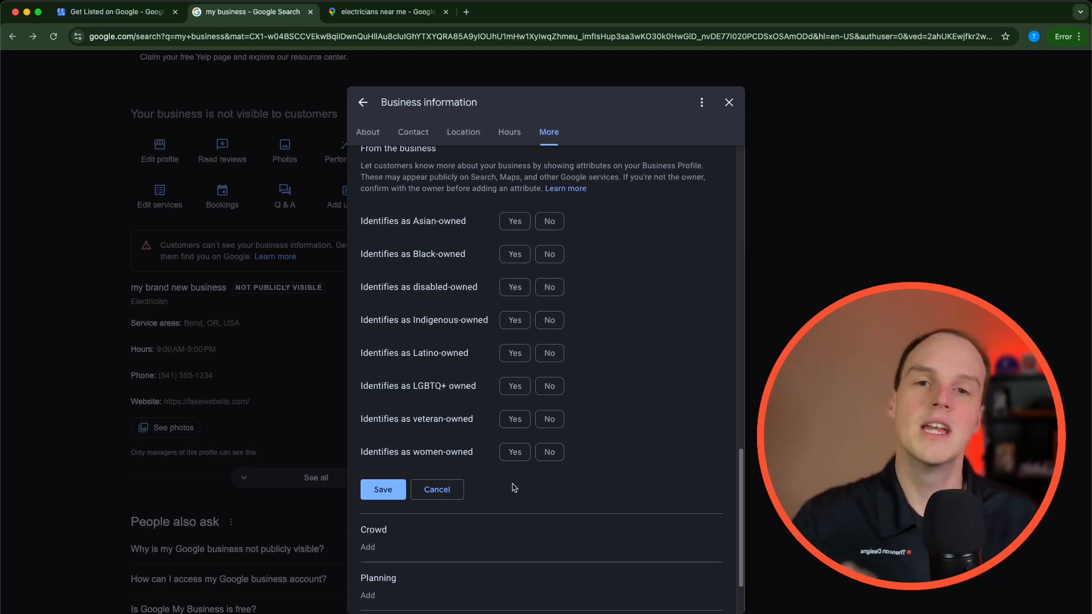
pyautogui.scroll(-1, 514, 488)
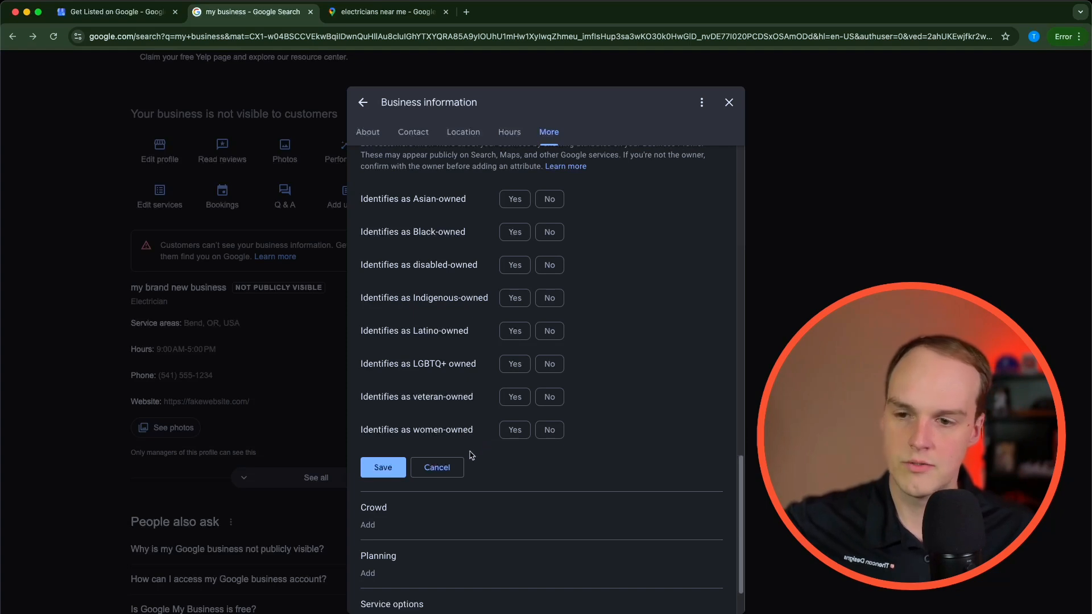
pyautogui.click(449, 465)
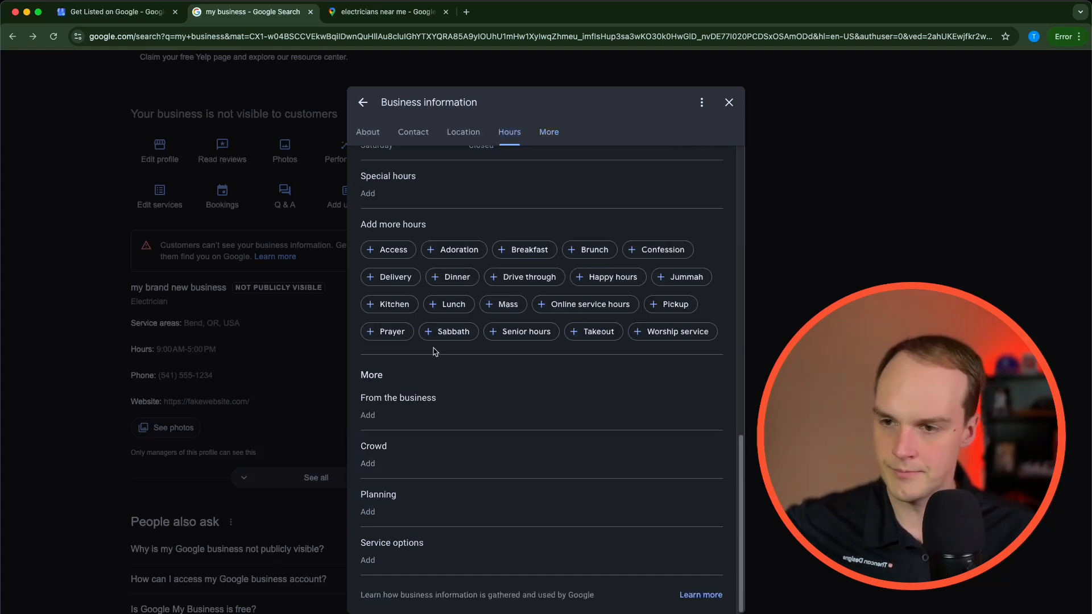
# Examine the Crowd and Planning attributes, including the appointment requirement, and close them without saving.
pyautogui.click(400, 474)
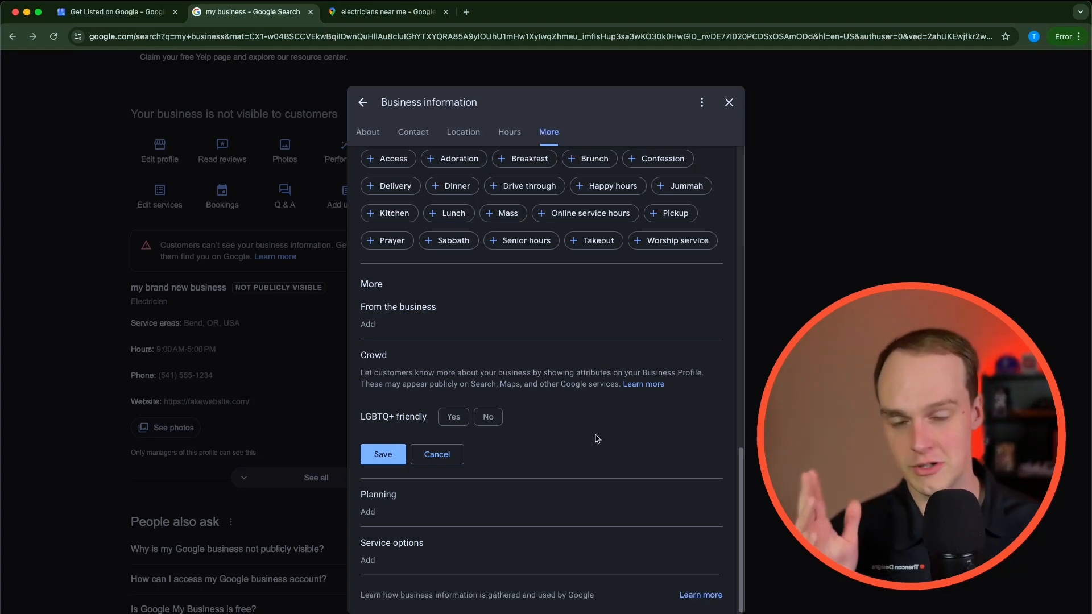
pyautogui.click(486, 494)
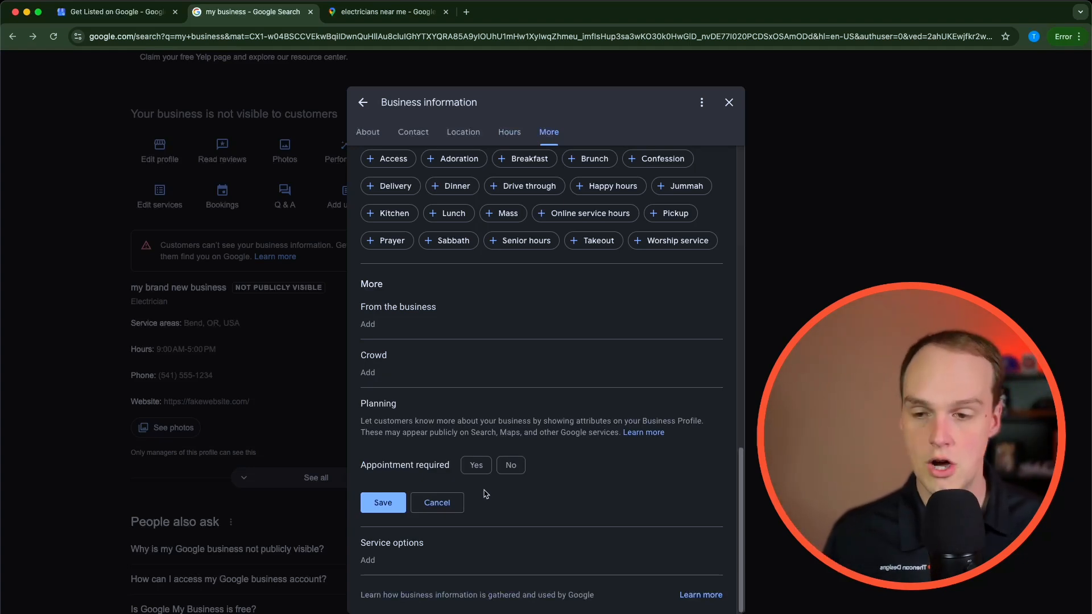
pyautogui.click(438, 502)
# Examine the service options for online estimates and the list of language assistance attributes.
pyautogui.click(435, 544)
pyautogui.scroll(-5, 438, 549)
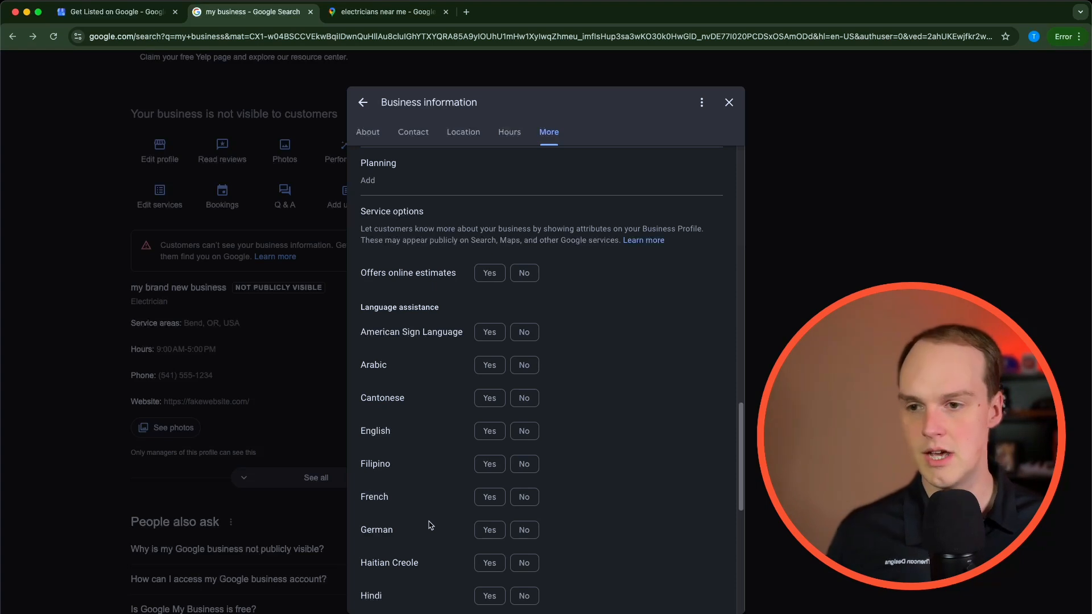
pyautogui.scroll(-2, 431, 525)
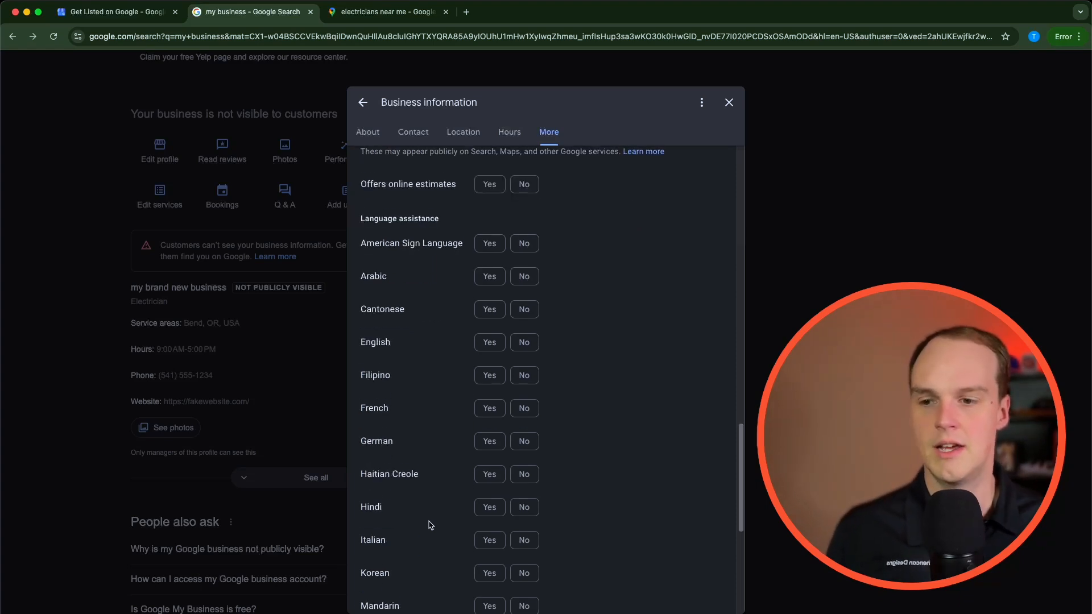
pyautogui.scroll(-3, 431, 525)
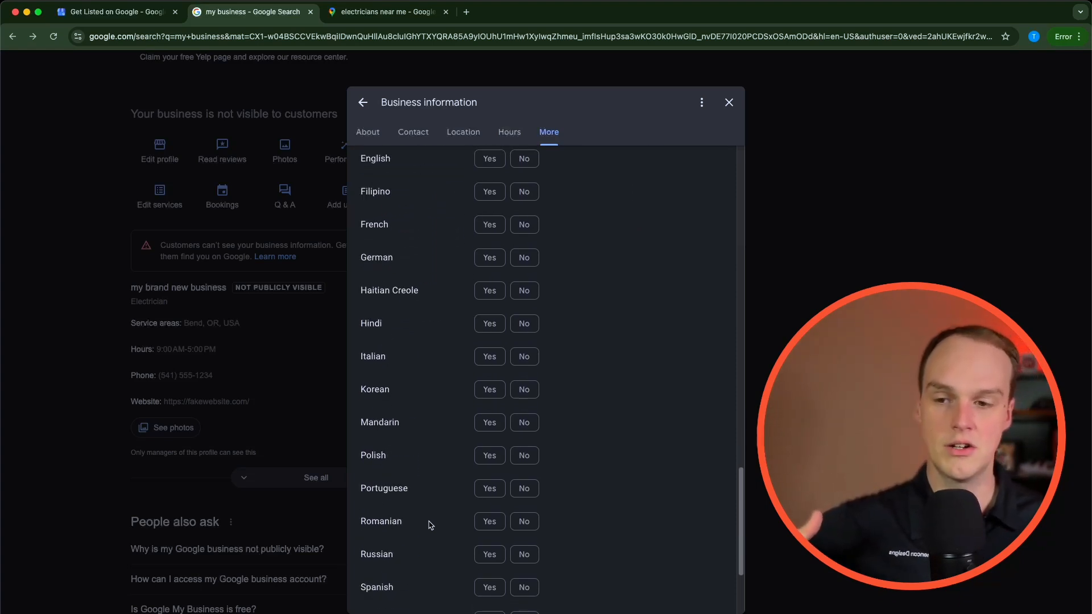
pyautogui.scroll(-3, 431, 525)
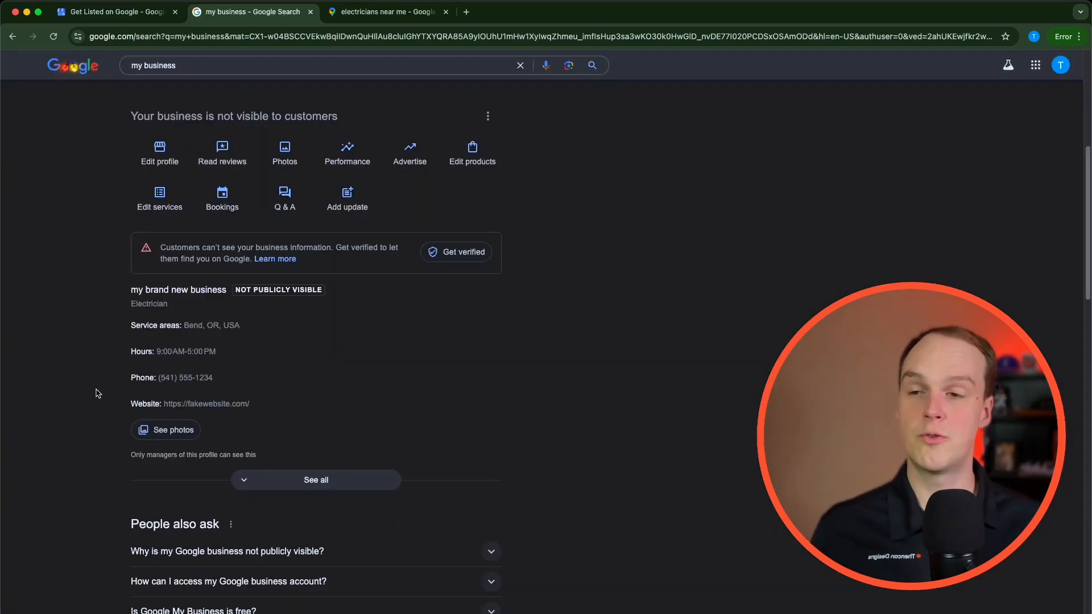
# Open the photos and videos manager of the business profile.
pyautogui.click(286, 154)
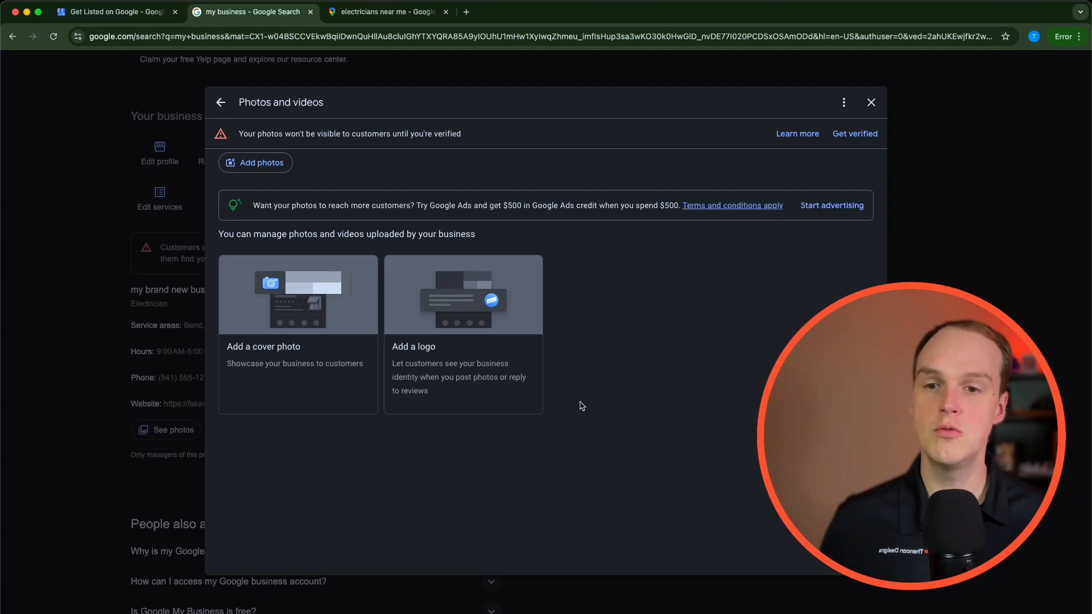